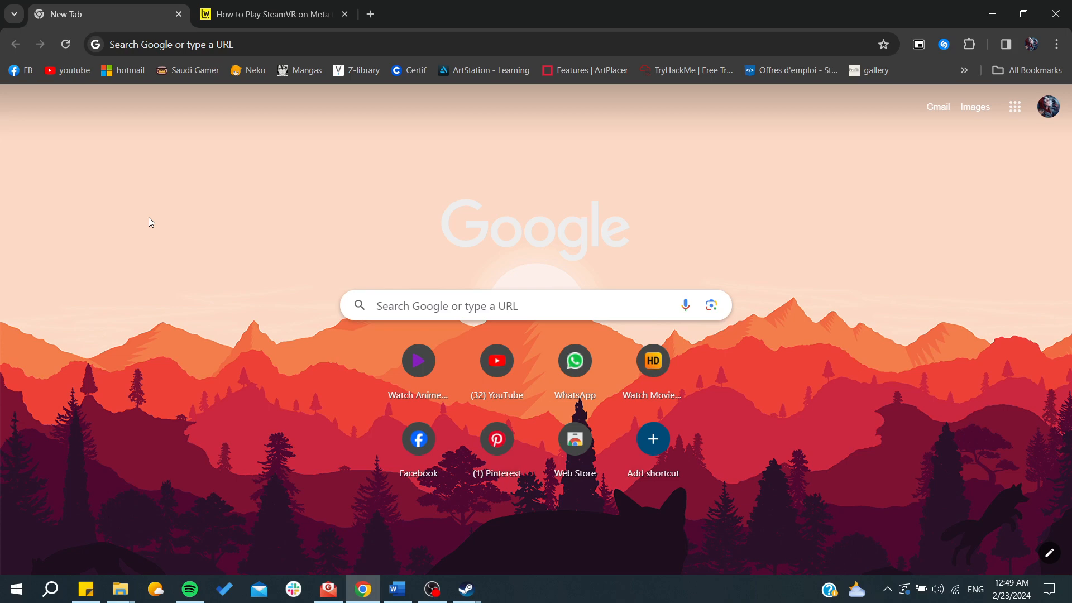
left_click(268, 14)
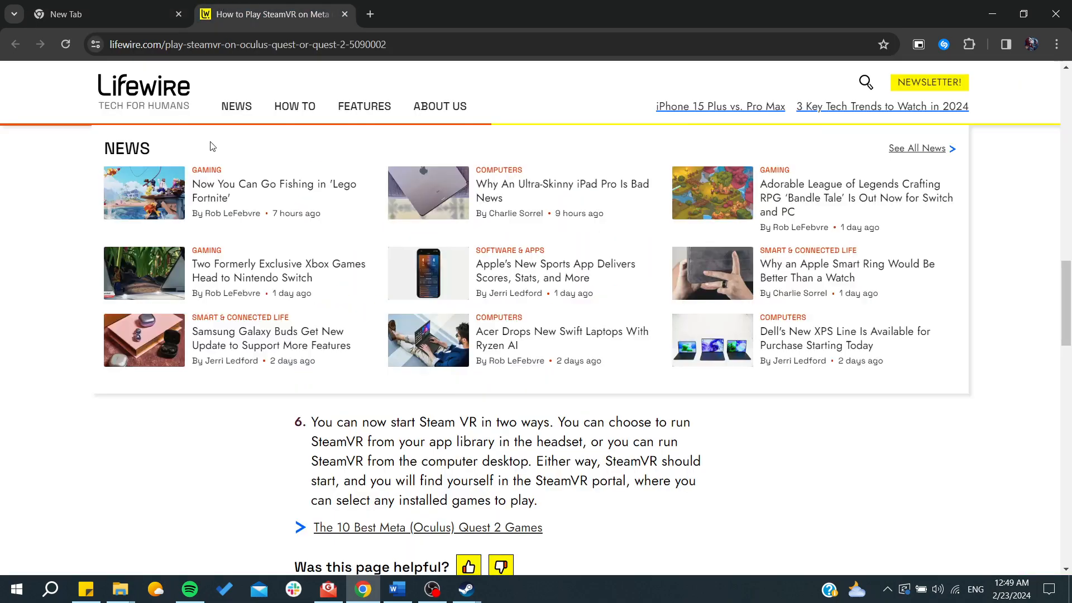
scroll(75, 227, "down", 1)
scroll(74, 227, "up", 3)
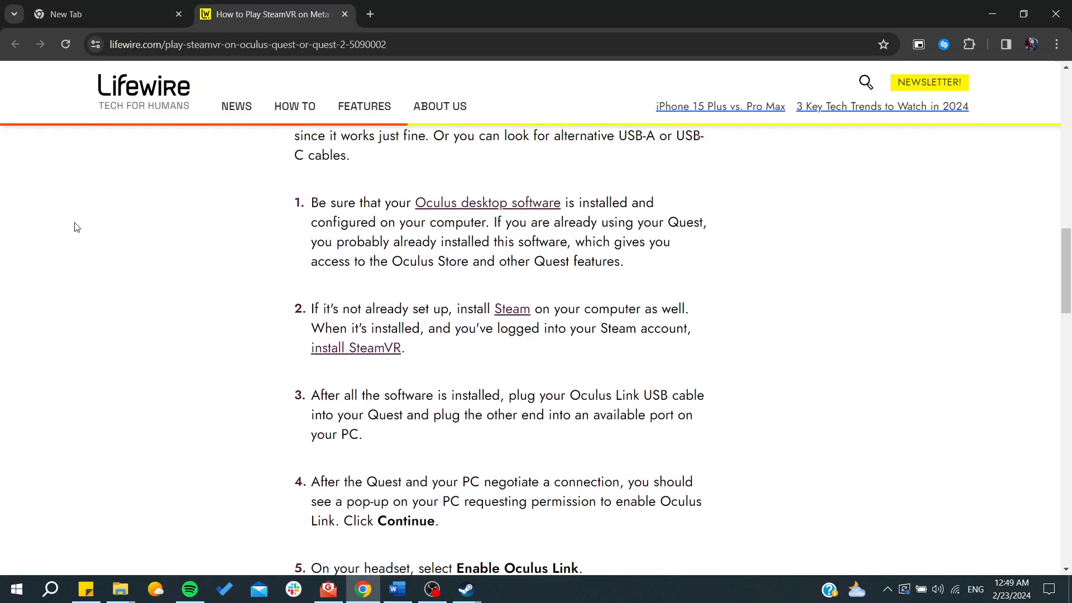
scroll(75, 227, "up", 3)
scroll(74, 227, "up", 2)
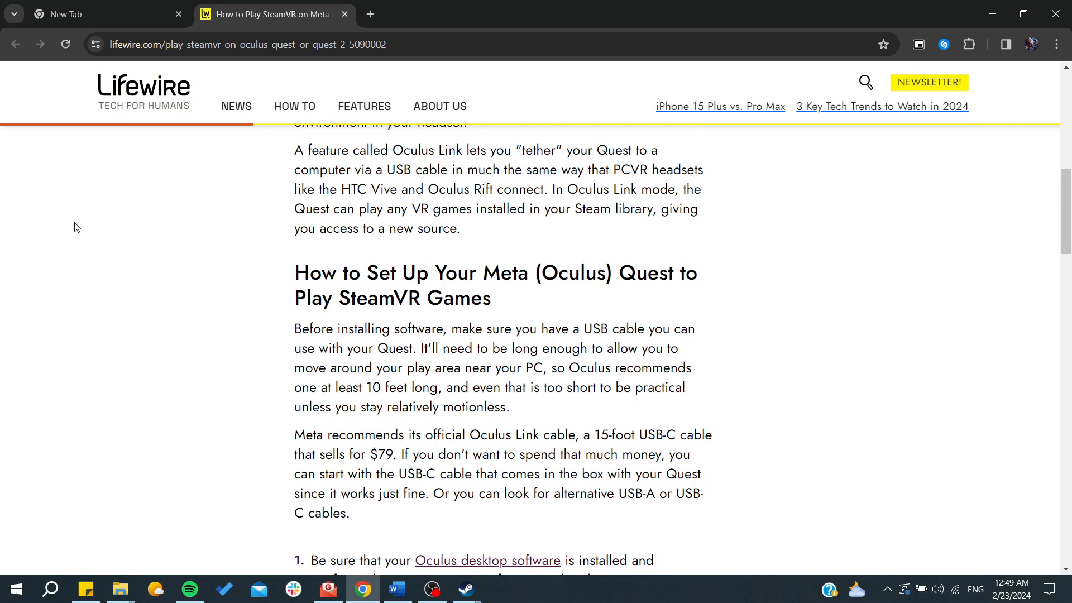
scroll(319, 287, "down", 1)
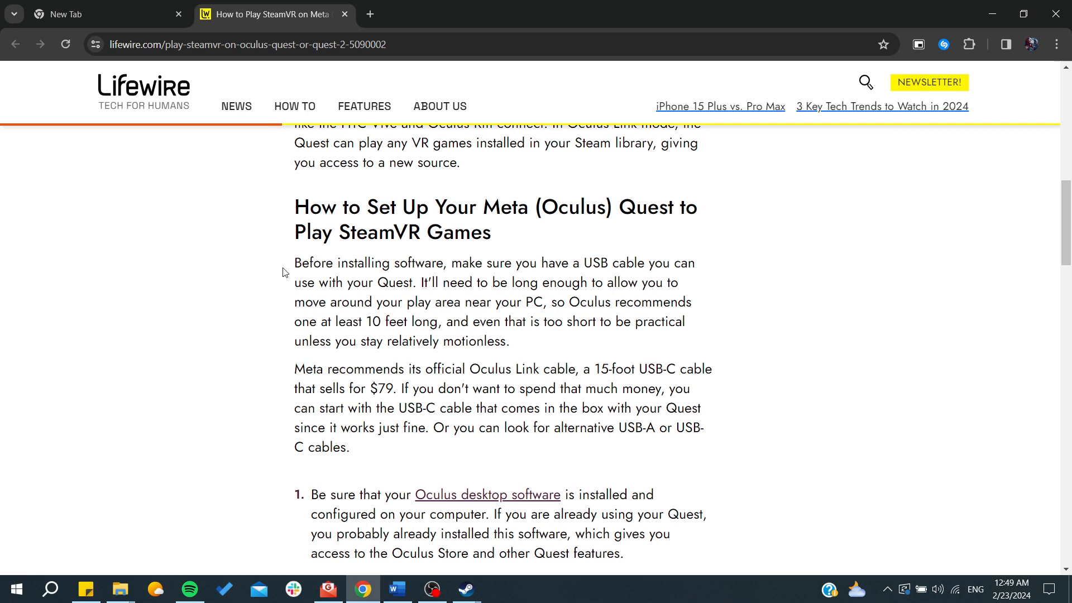
scroll(283, 273, "down", 1)
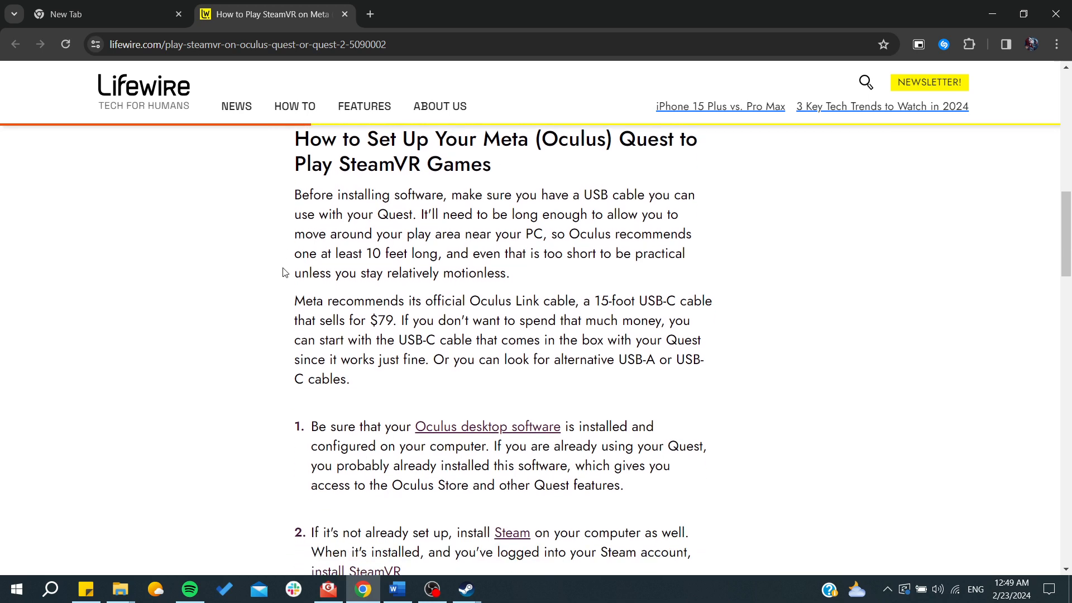
scroll(283, 273, "down", 2)
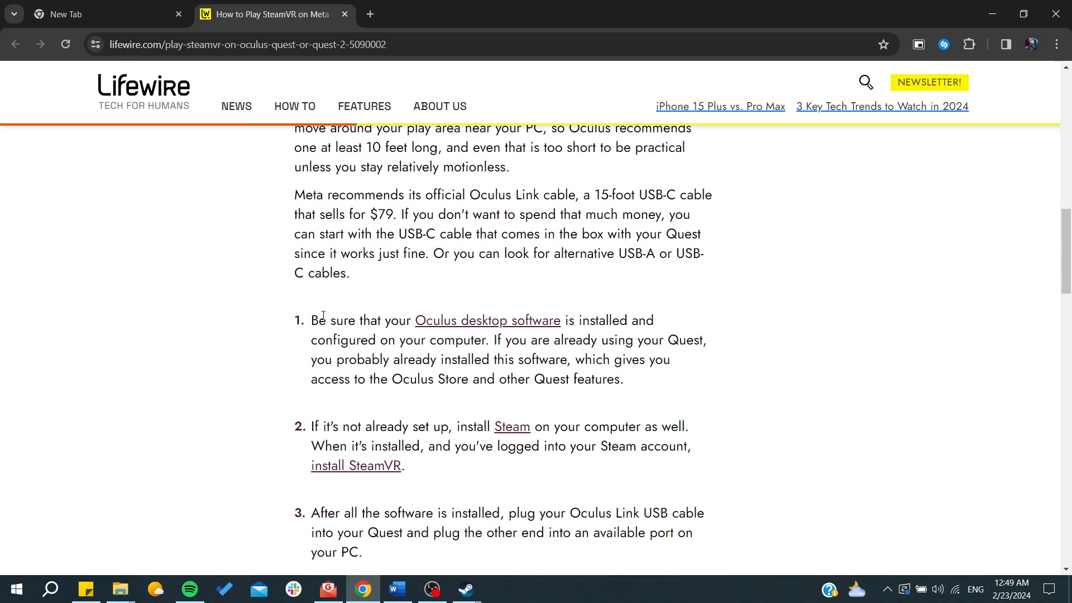
scroll(322, 314, "down", 1)
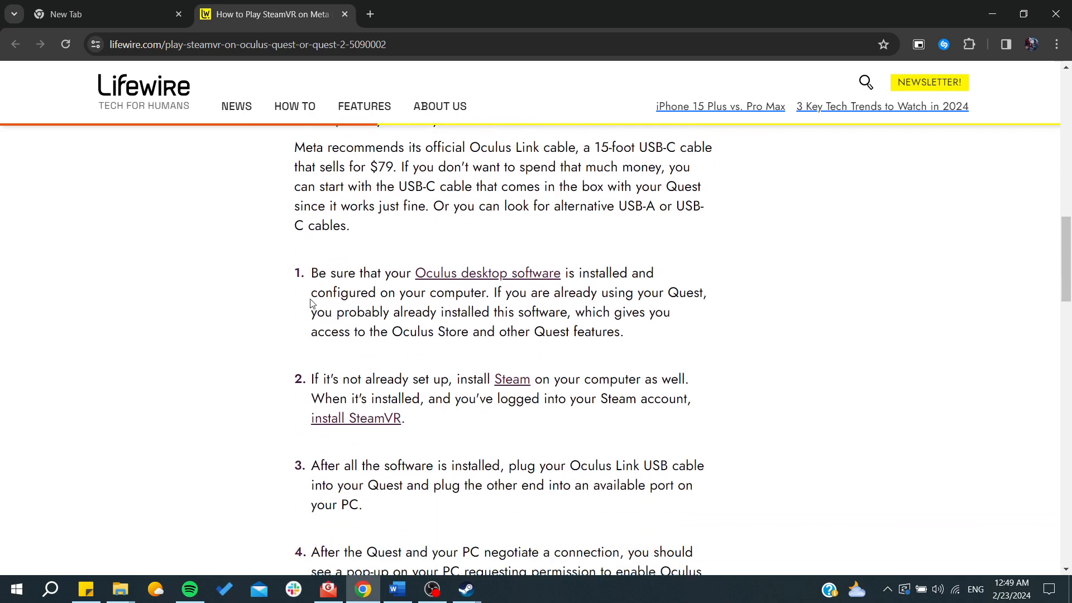
left_click_drag(317, 292, 437, 313)
left_click(326, 281)
left_click_drag(316, 276, 646, 315)
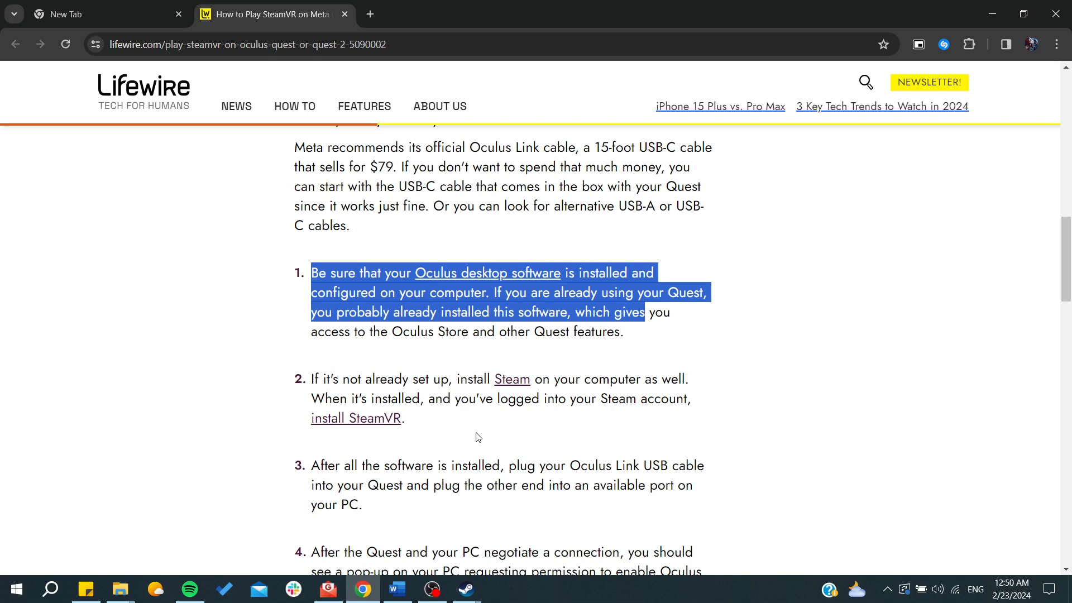
scroll(412, 345, "down", 1)
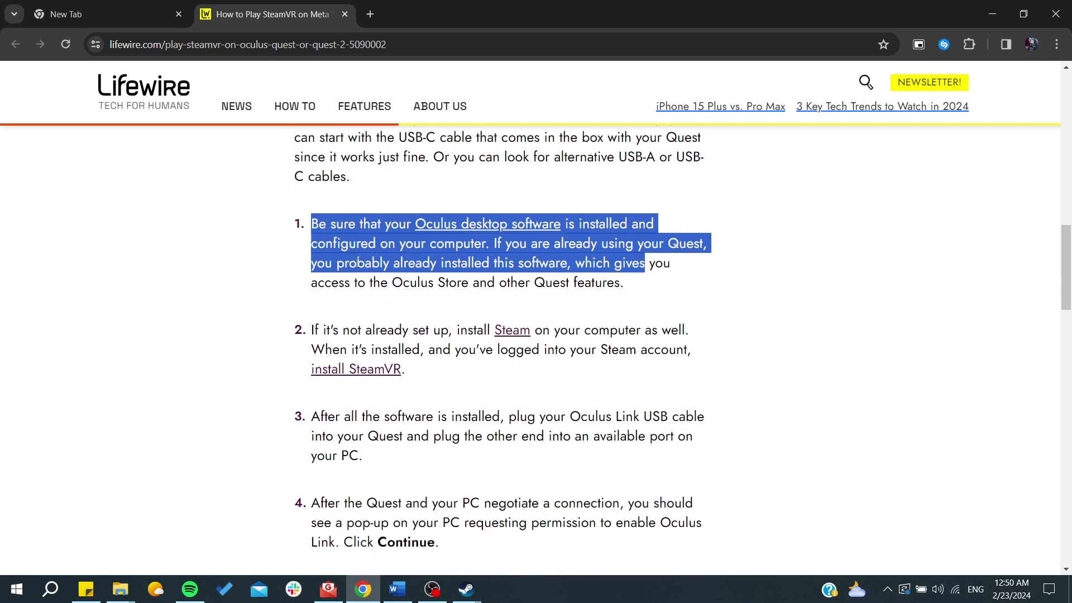
left_click(404, 222)
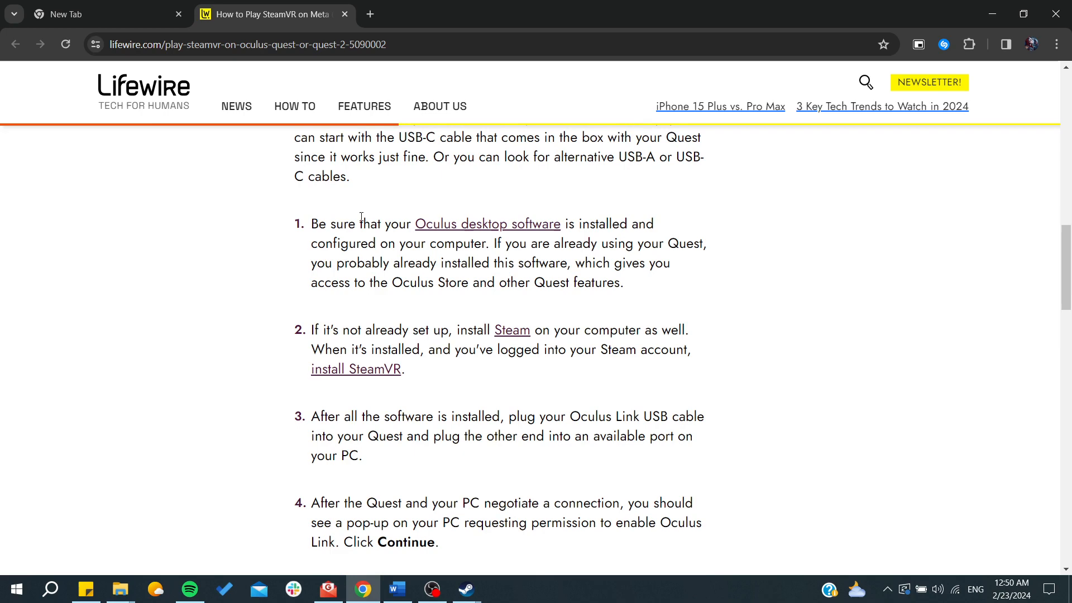
left_click_drag(412, 223, 464, 225)
scroll(360, 317, "up", 3)
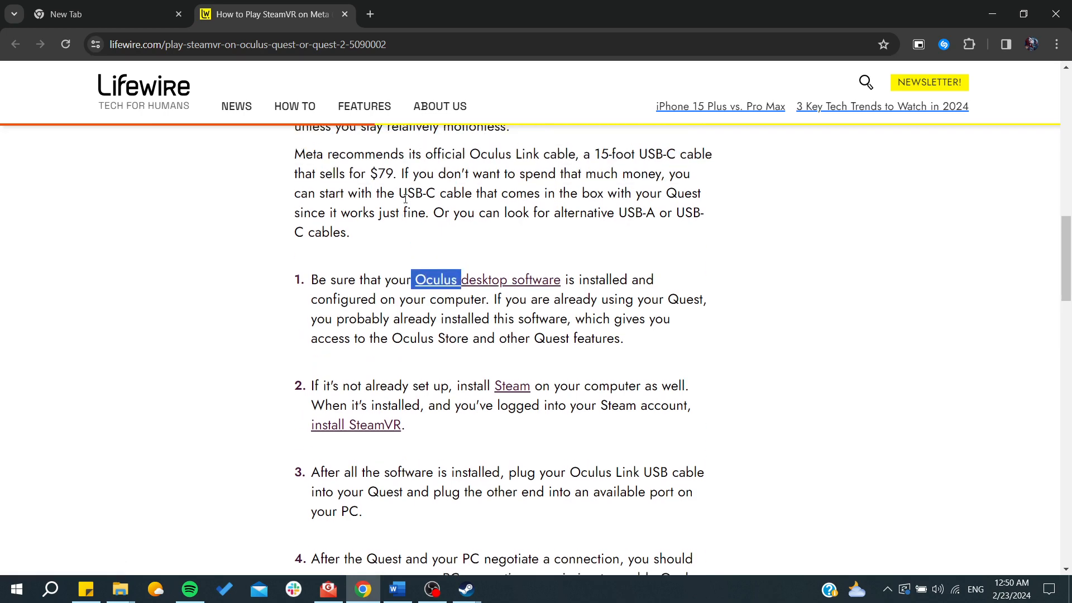
left_click(361, 317)
scroll(360, 317, "down", 3)
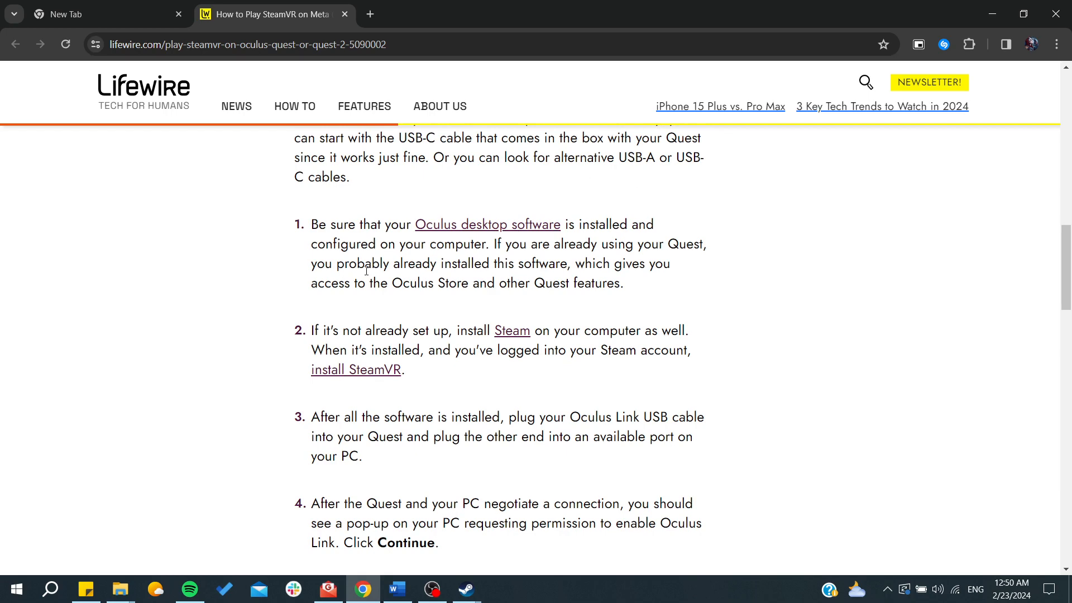
scroll(366, 270, "down", 1)
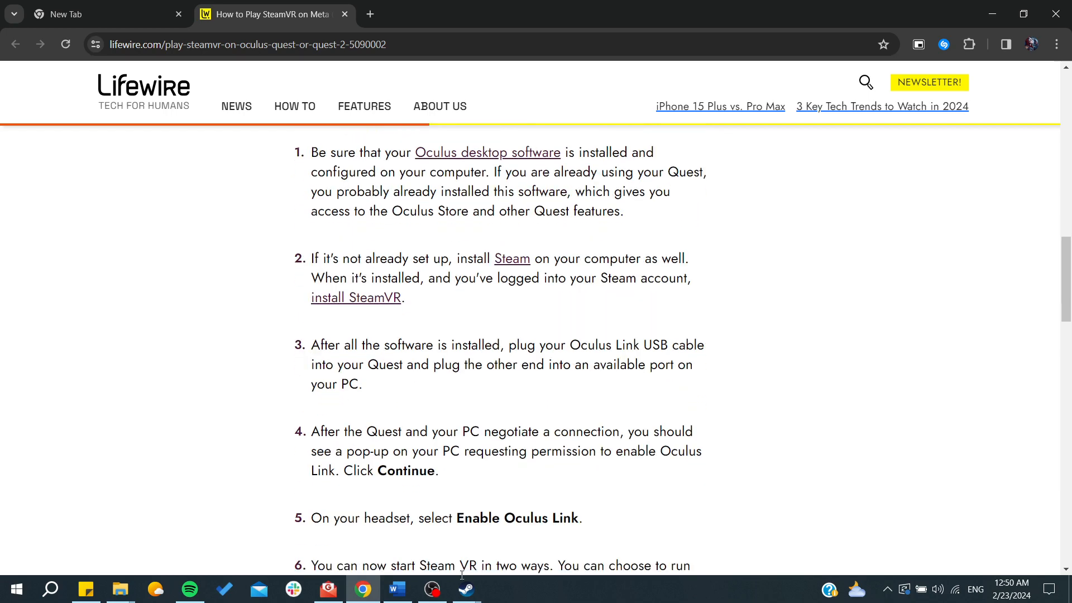
Bring the Steam Store window forward and show the Settings window on the Remote Play page.
left_click(462, 591)
left_click(486, 521)
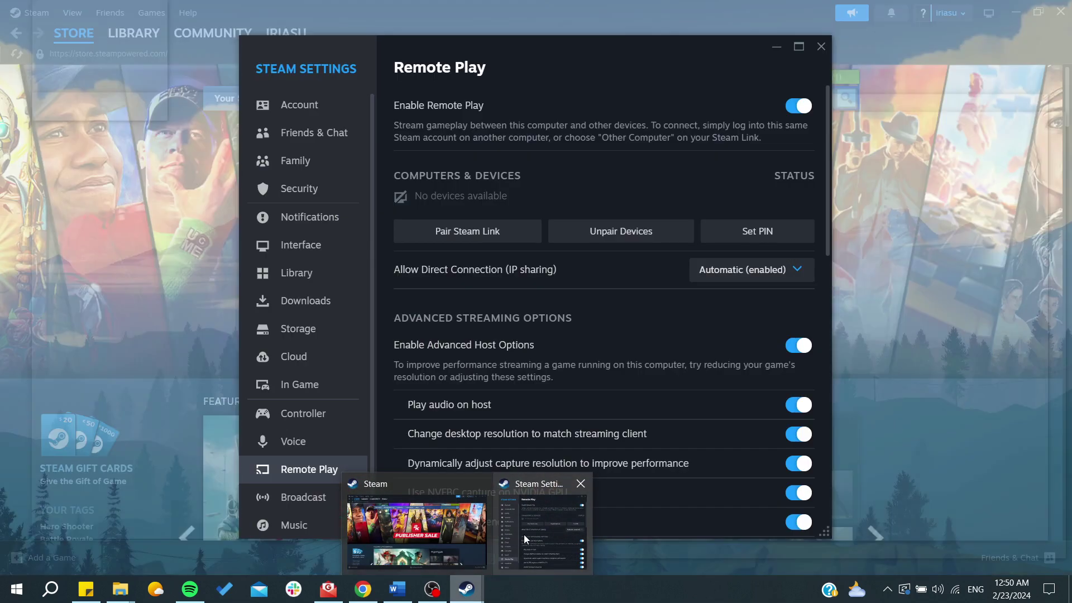
mouse_move(466, 589)
left_click(528, 531)
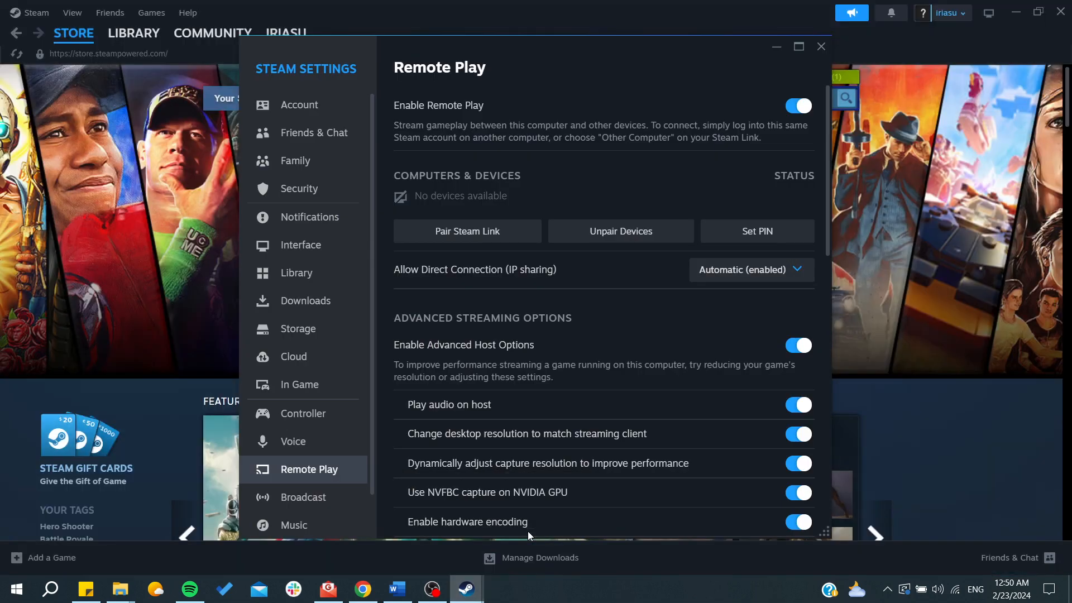
scroll(301, 494, "down", 1)
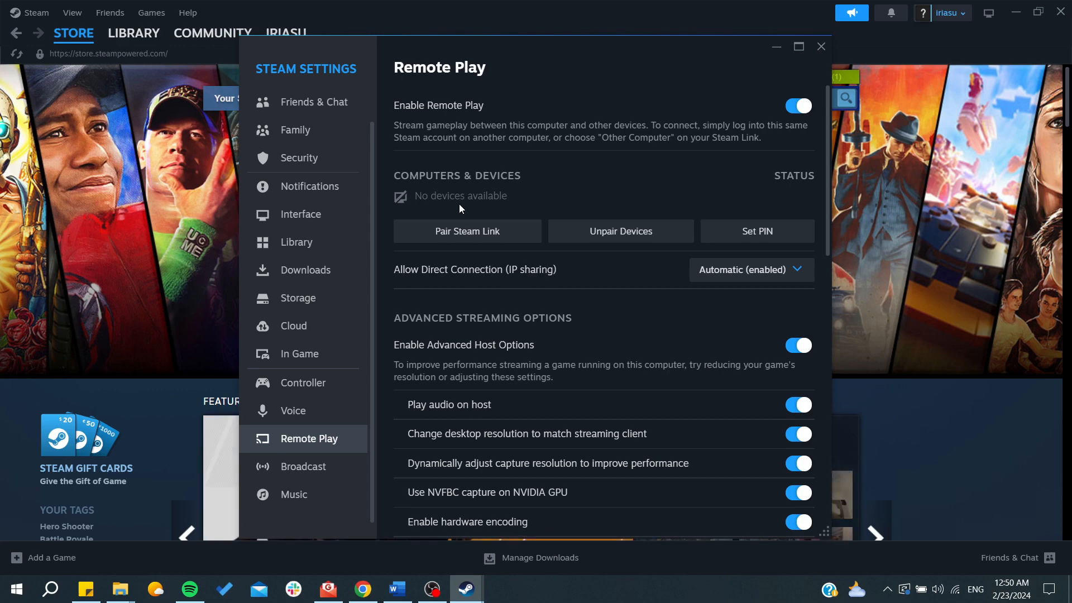
left_click(461, 236)
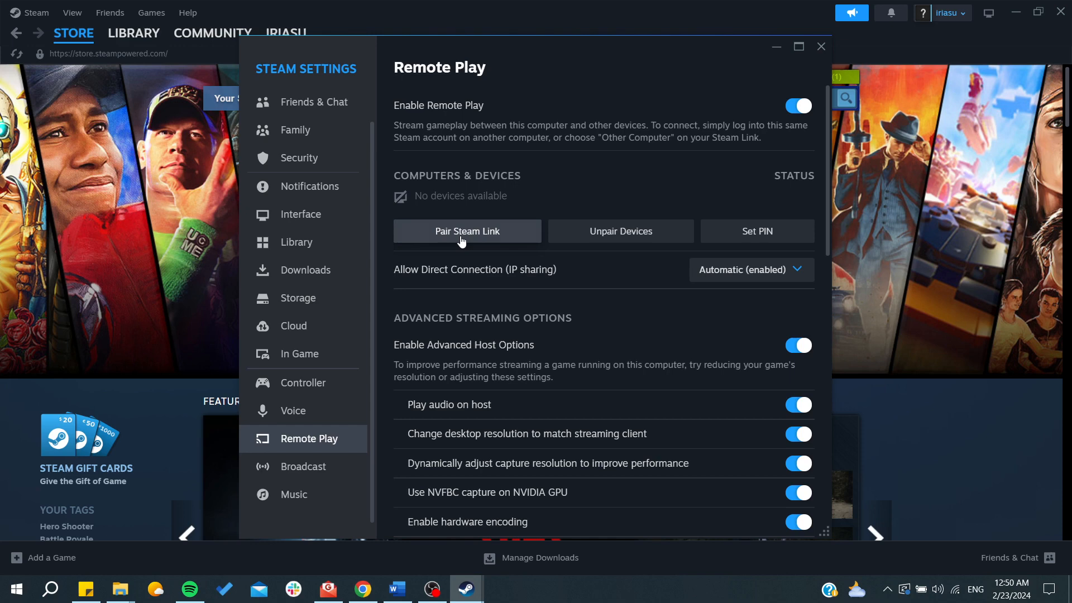
left_click_drag(448, 170, 553, 168)
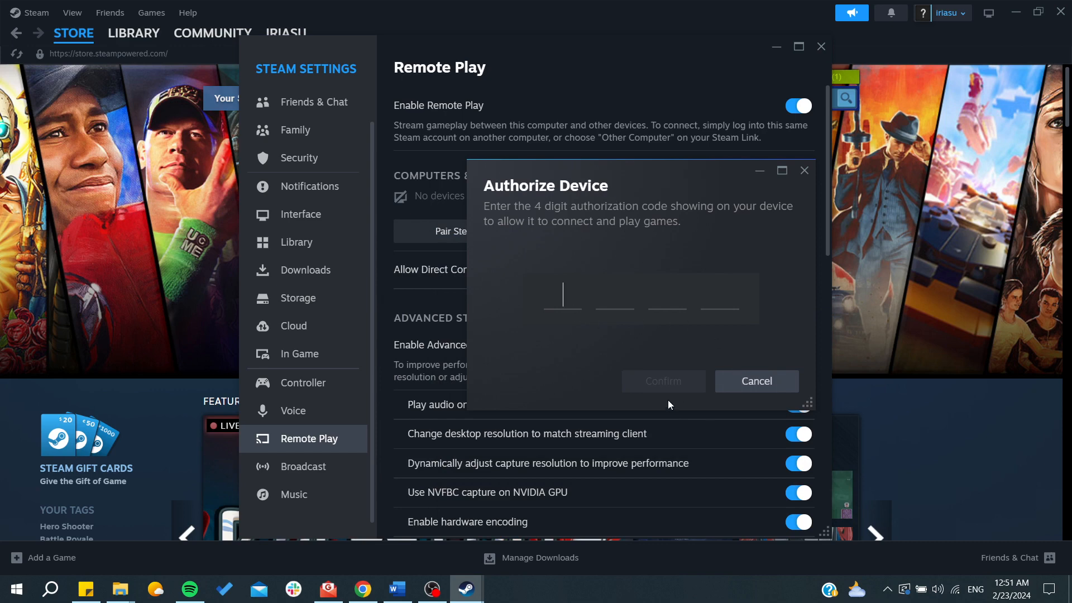
left_click(803, 170)
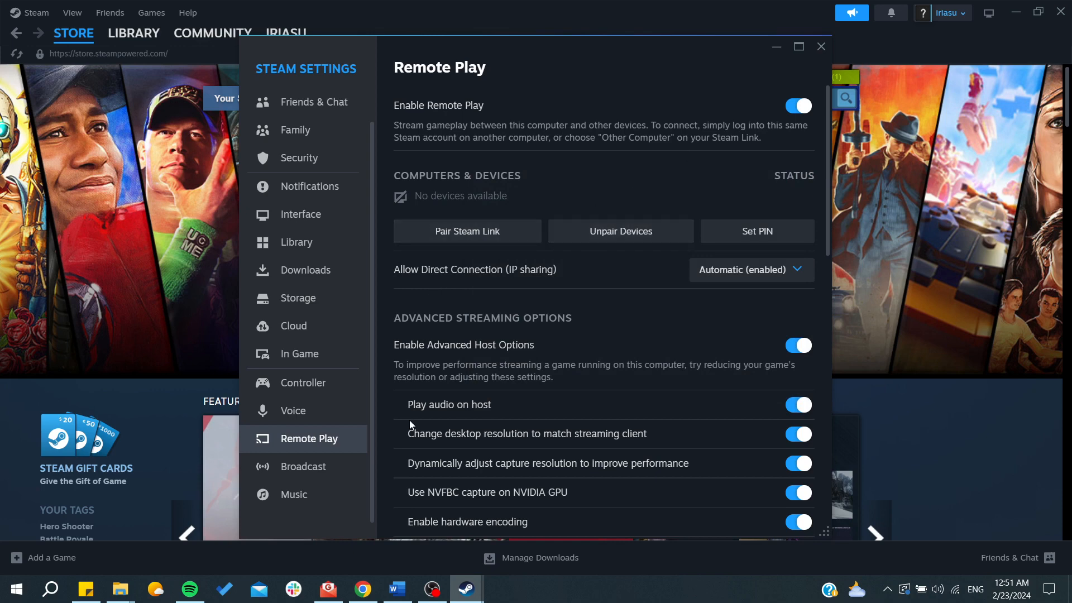
left_click(363, 589)
scroll(356, 433, "down", 1)
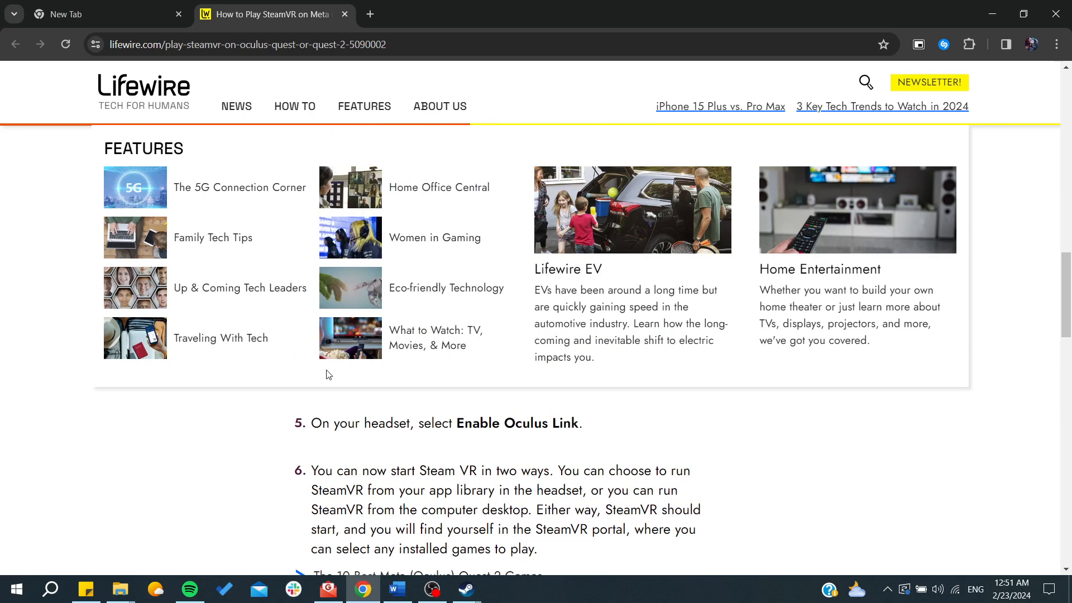
scroll(327, 374, "down", 2)
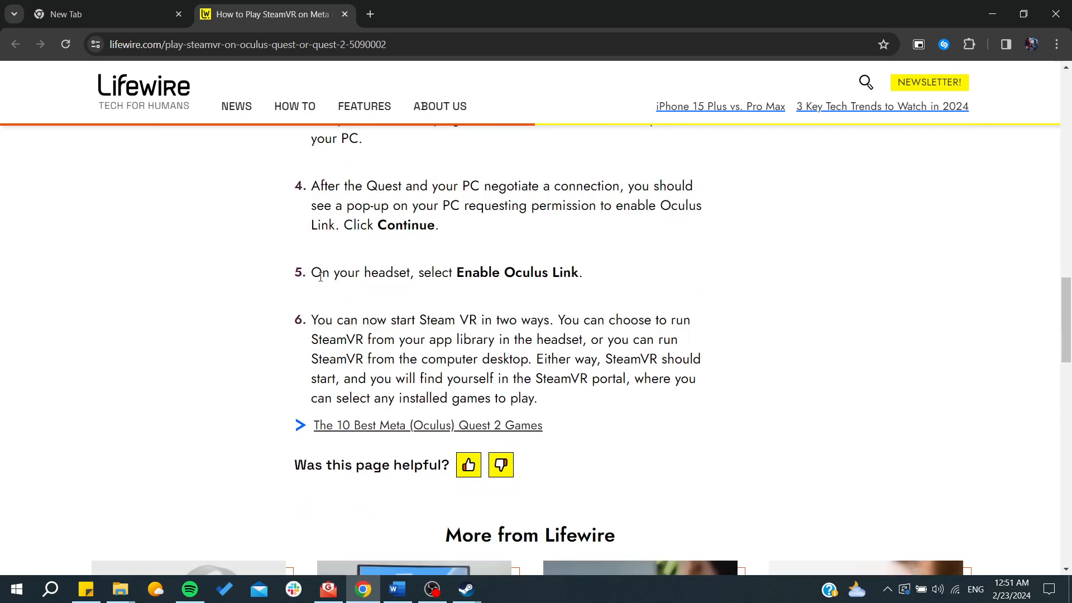
scroll(359, 178, "up", 2)
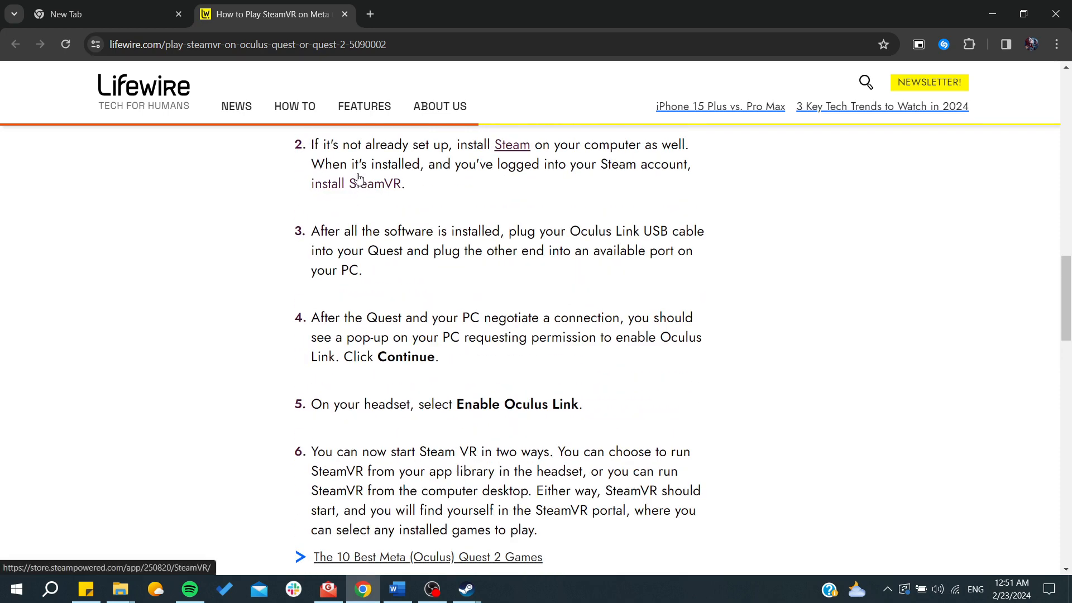
Read the Lifewire guide's step 3 and step 6 on launching SteamVR, highlighting their text.
mouse_move(323, 231)
left_mouse_down()
mouse_move(697, 231)
mouse_move(714, 245)
left_mouse_up()
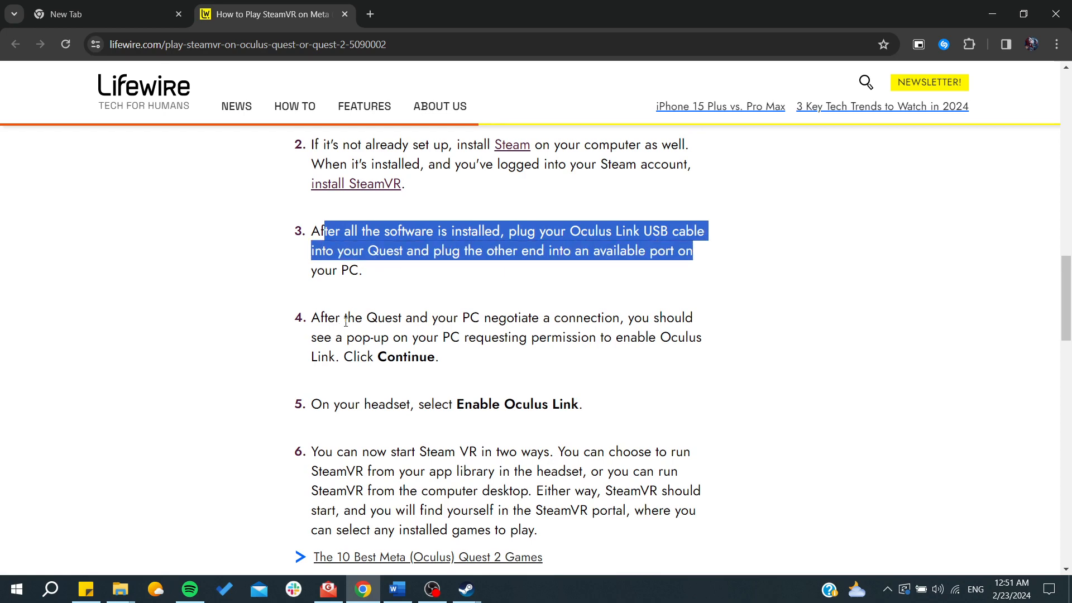
scroll(430, 358, "down", 2)
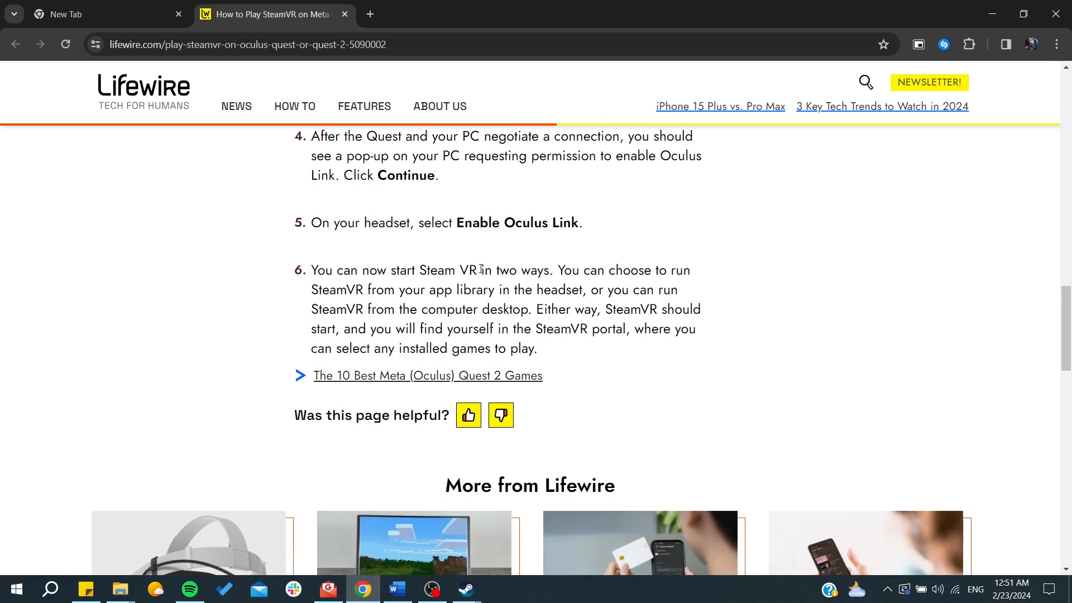
mouse_move(560, 270)
left_mouse_down()
mouse_move(325, 270)
mouse_move(585, 289)
mouse_move(498, 293)
mouse_move(510, 309)
mouse_move(658, 309)
mouse_move(396, 328)
mouse_move(703, 336)
mouse_move(553, 355)
left_mouse_up()
left_click(238, 340)
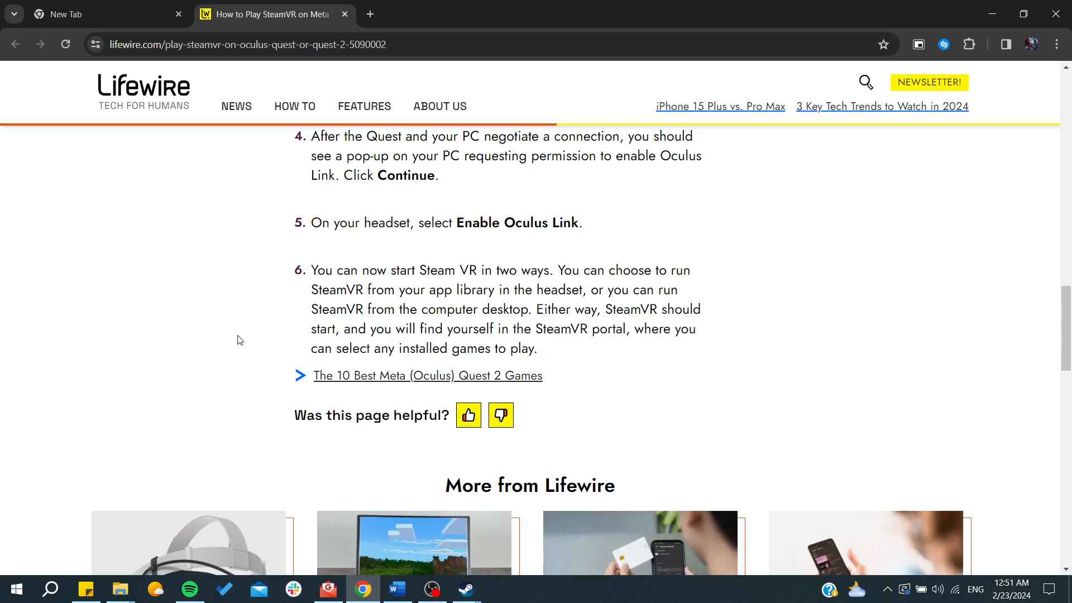